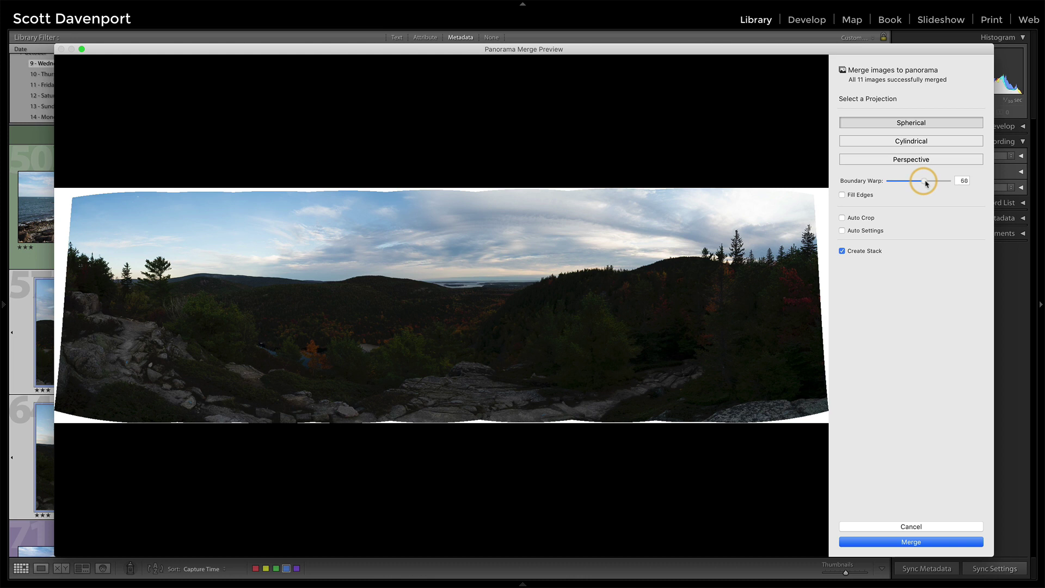
Step: Raise Boundary Warp to 100, then return it to 0 leaving white edges
drag(926, 182, 927, 183)
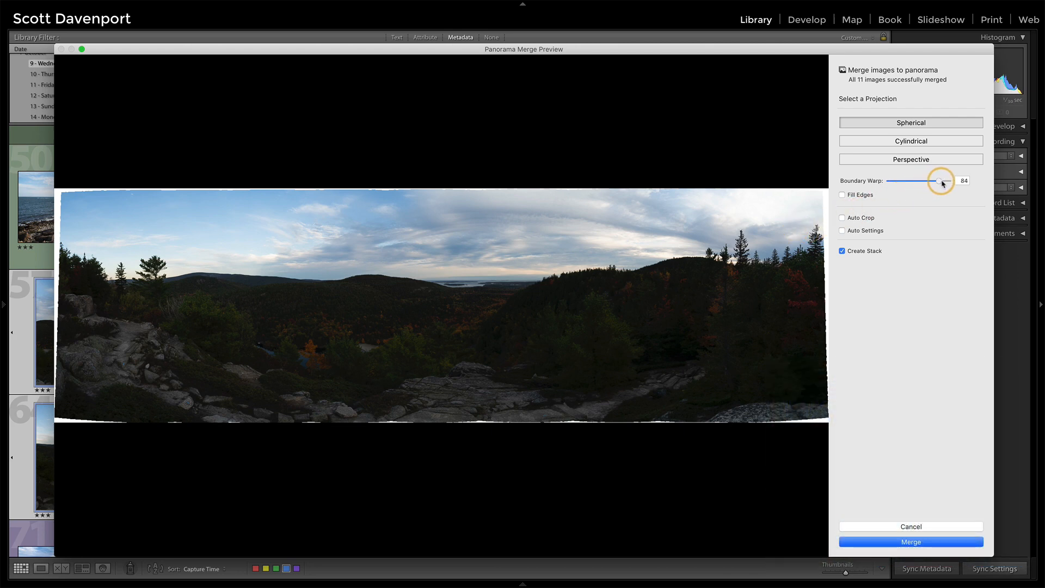
drag(942, 184, 955, 184)
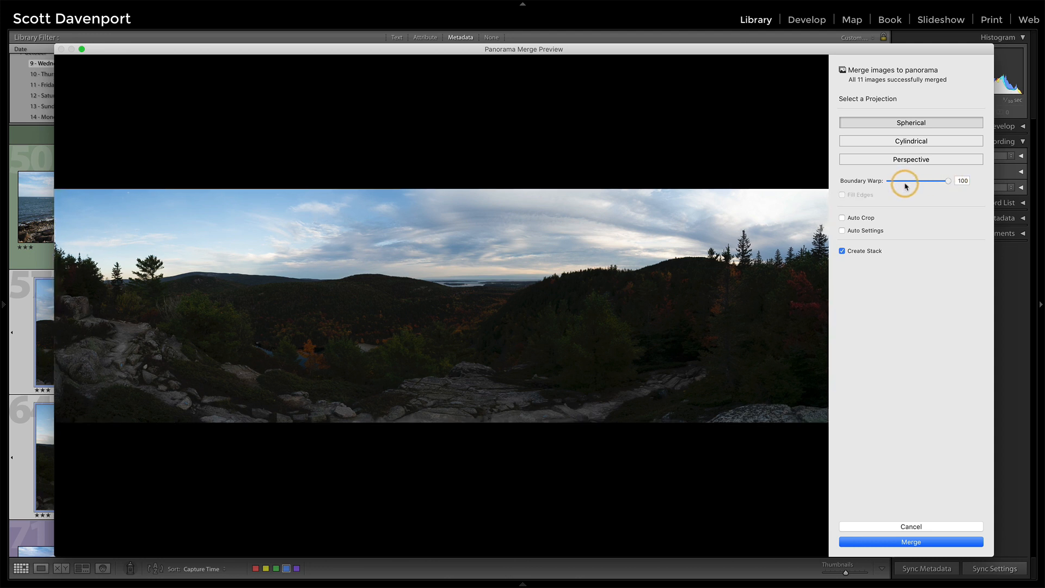
drag(947, 180, 886, 181)
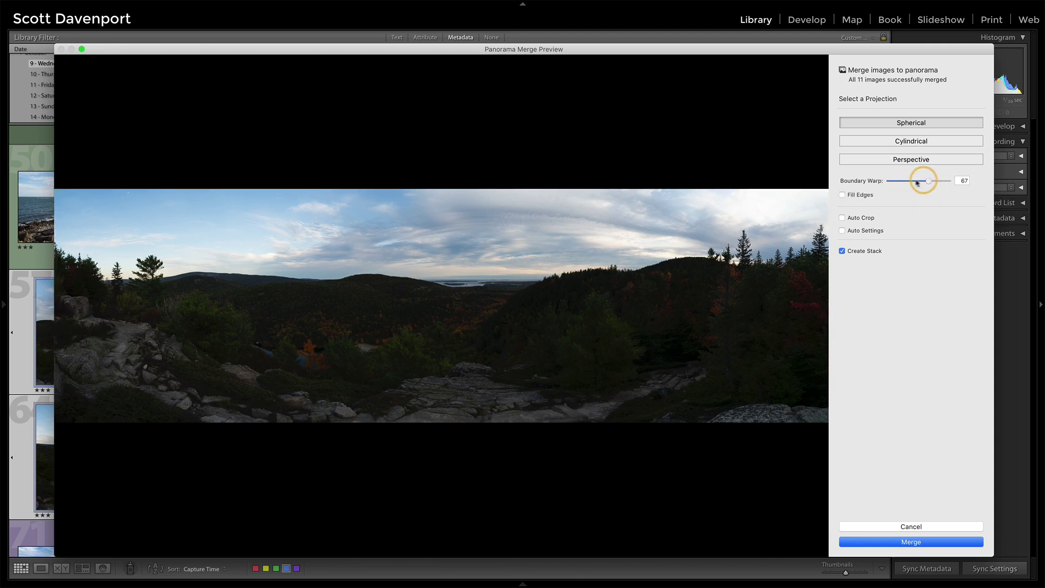
click(843, 195)
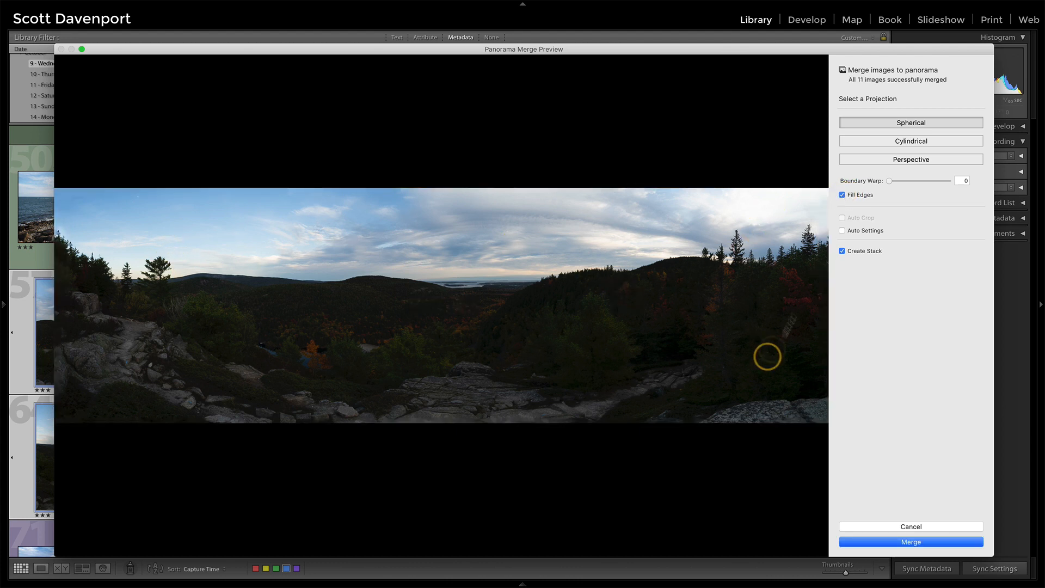
click(842, 196)
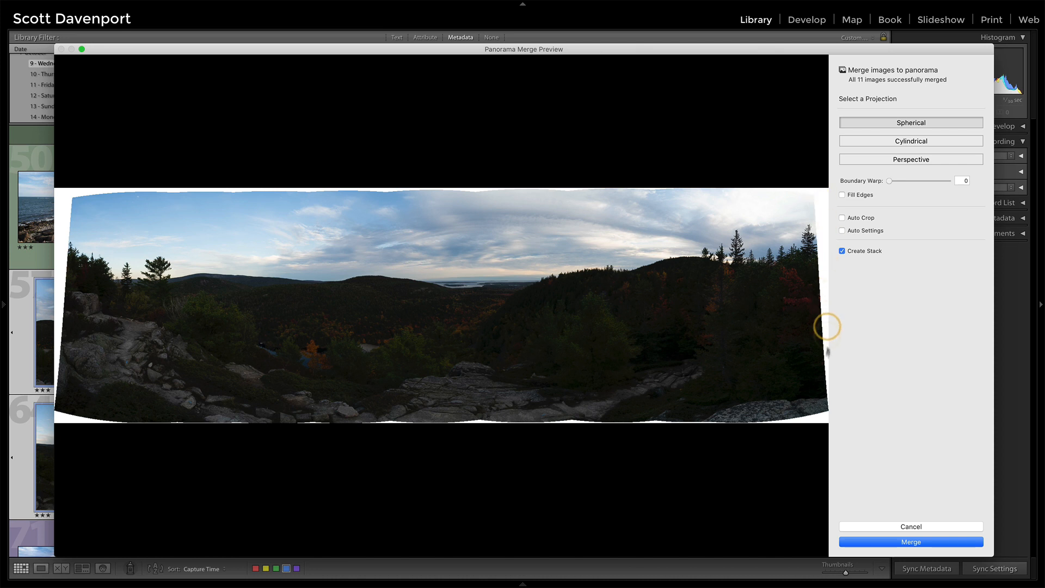
click(843, 194)
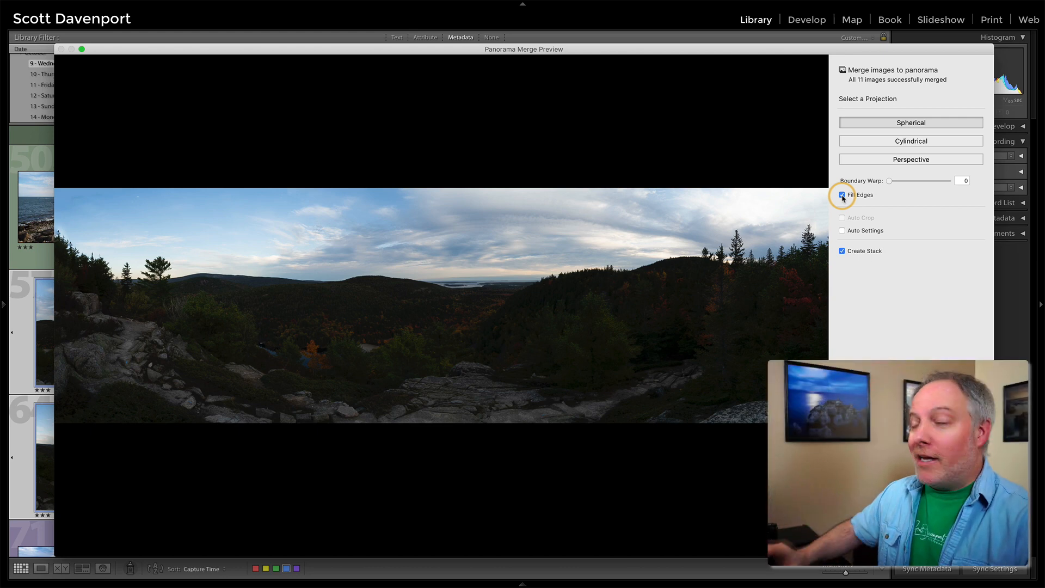
click(842, 194)
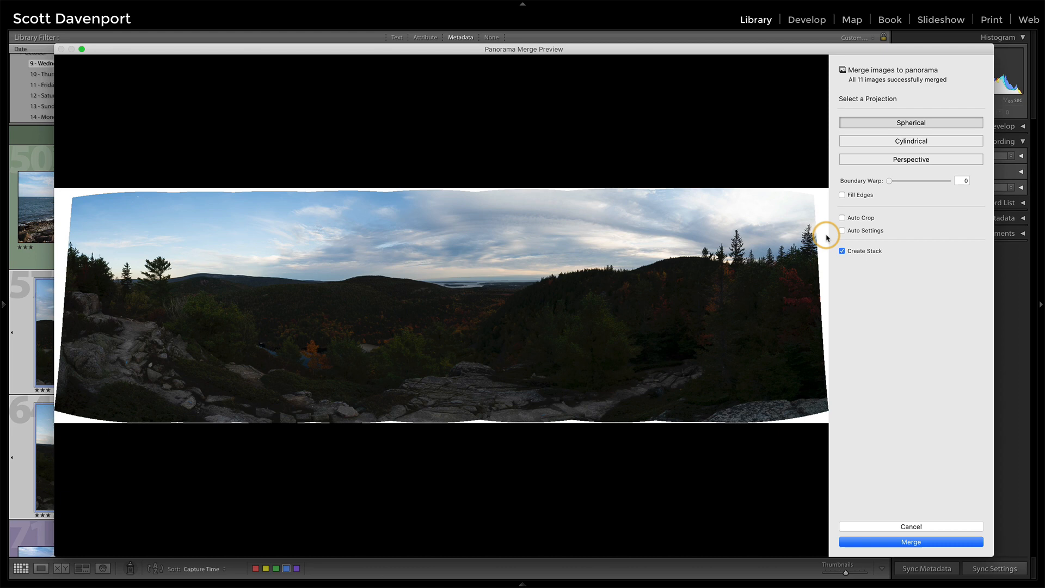
click(842, 196)
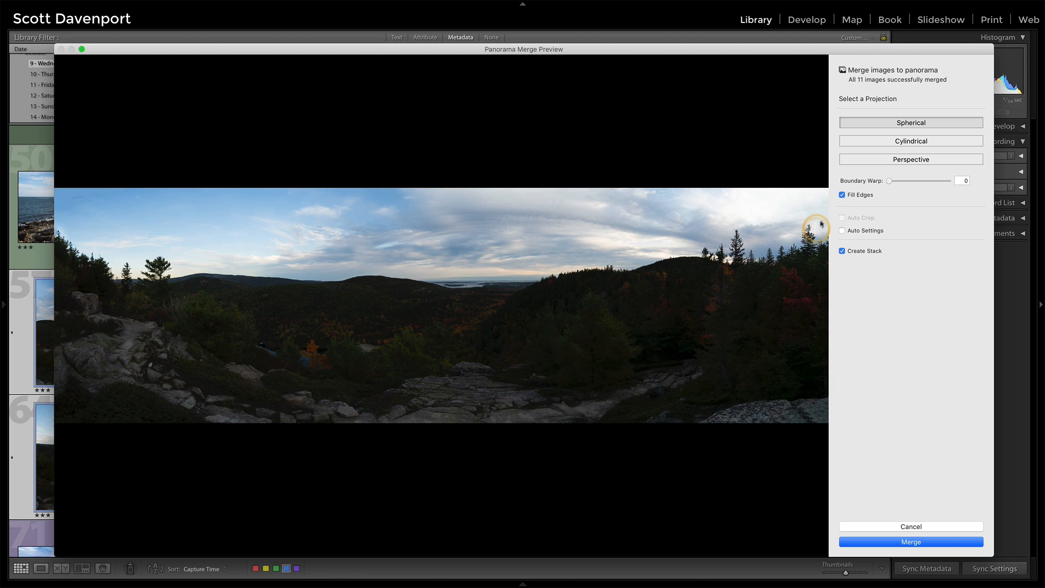
click(841, 194)
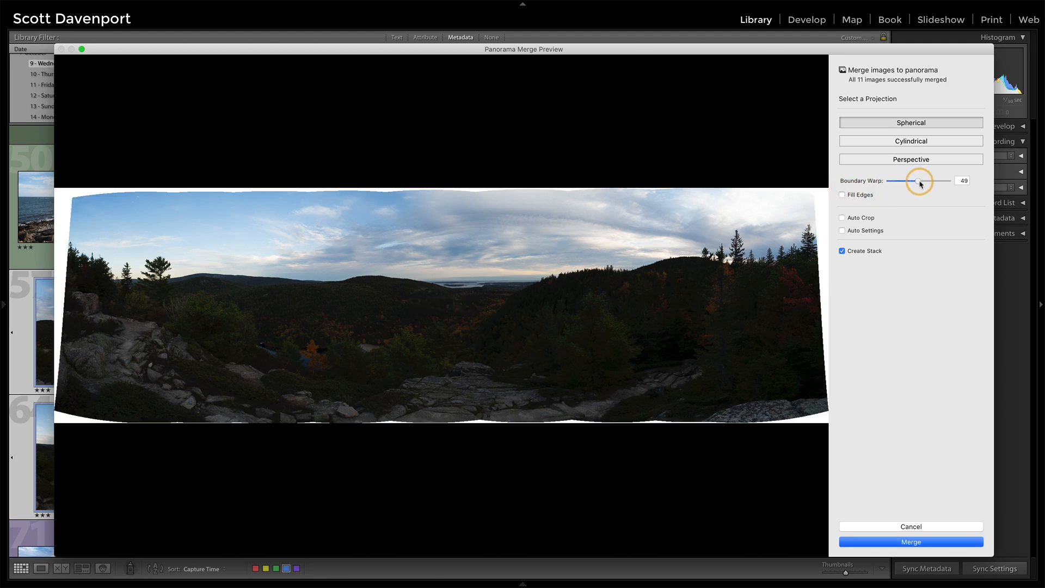
Step: Settle Boundary Warp at 80 and leave Fill Edges checked so the white borders are filled
click(842, 195)
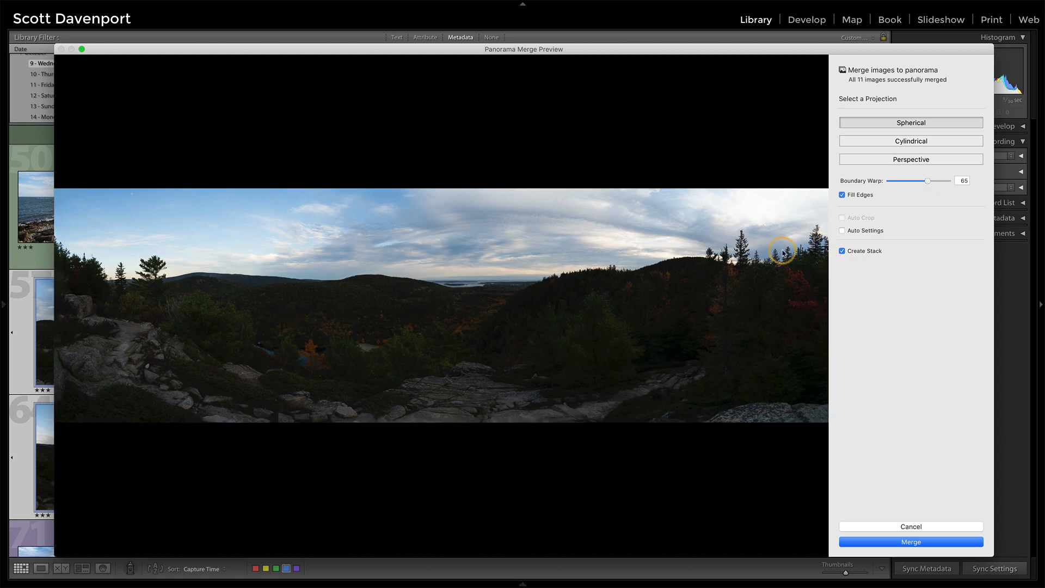
drag(924, 183, 921, 181)
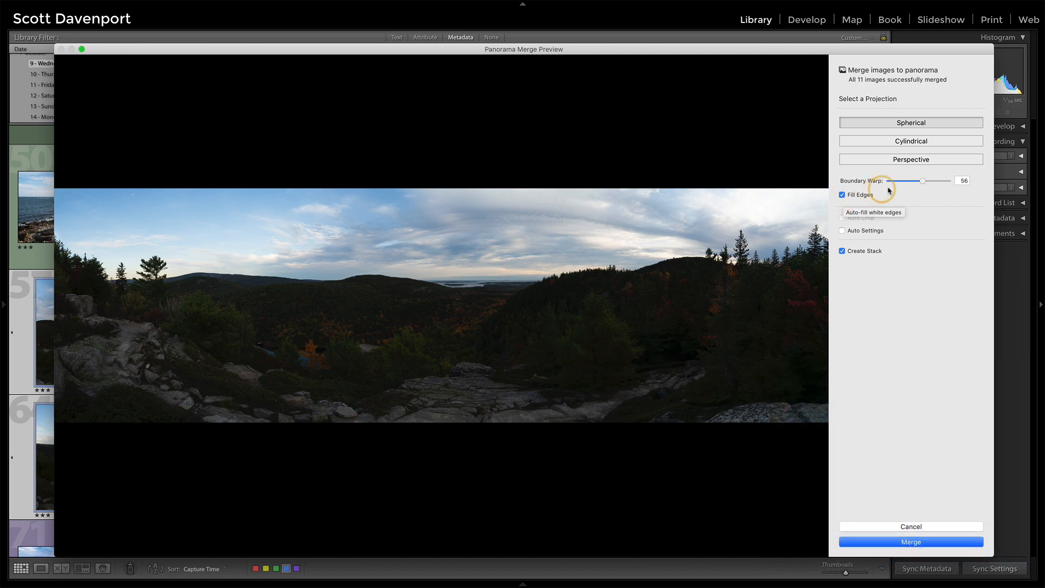
click(841, 195)
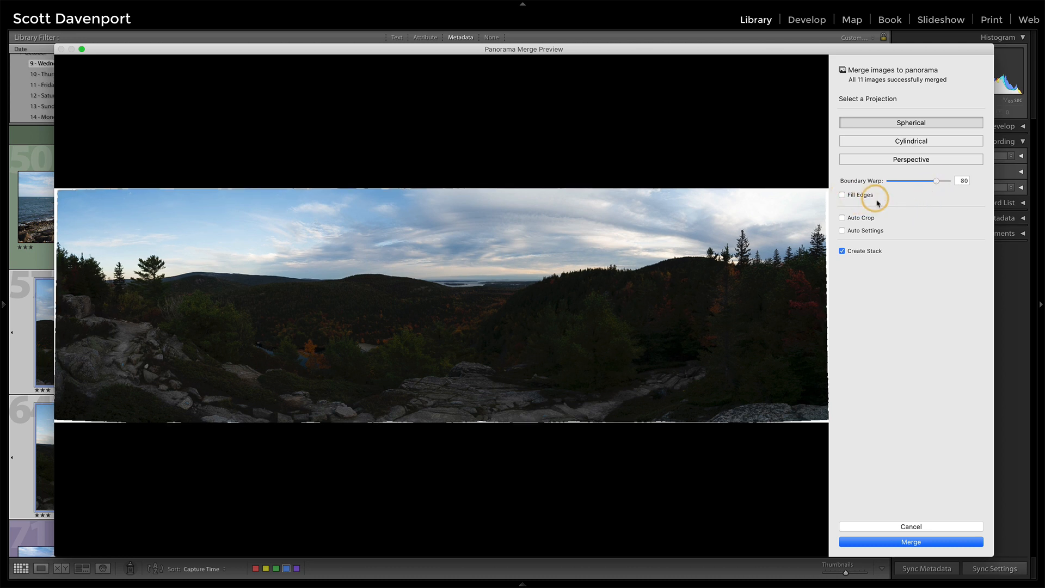
click(851, 196)
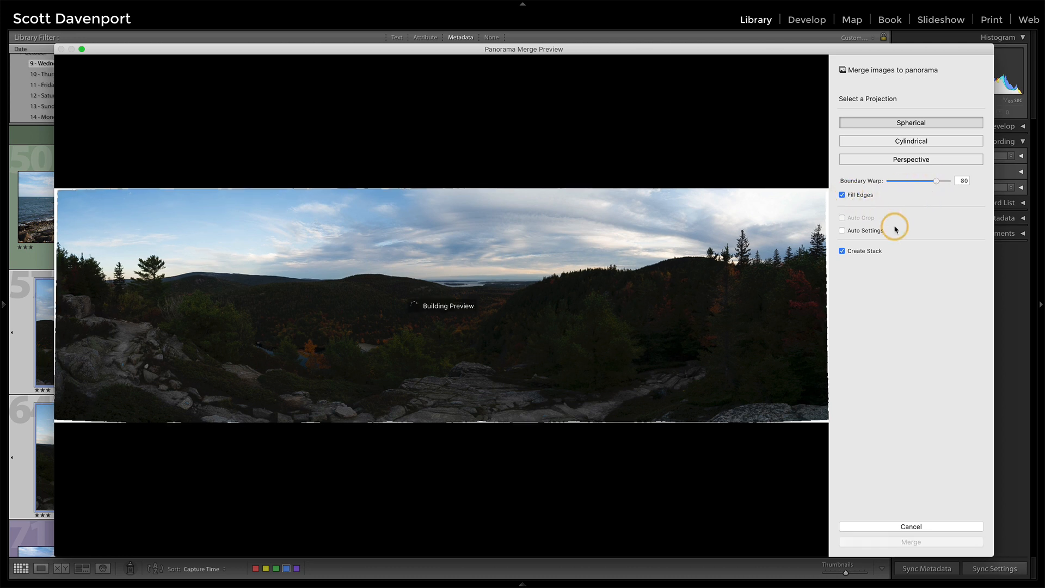